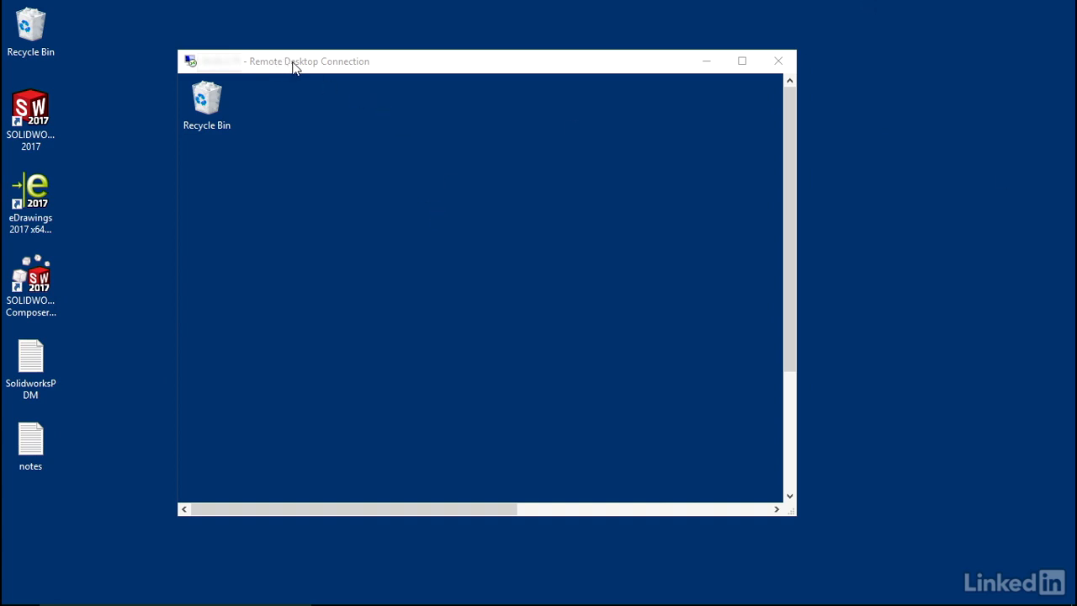
# Show the remote desktop full screen and open the Control Panel's list of programs to uninstall or change
pyautogui.click(742, 61)
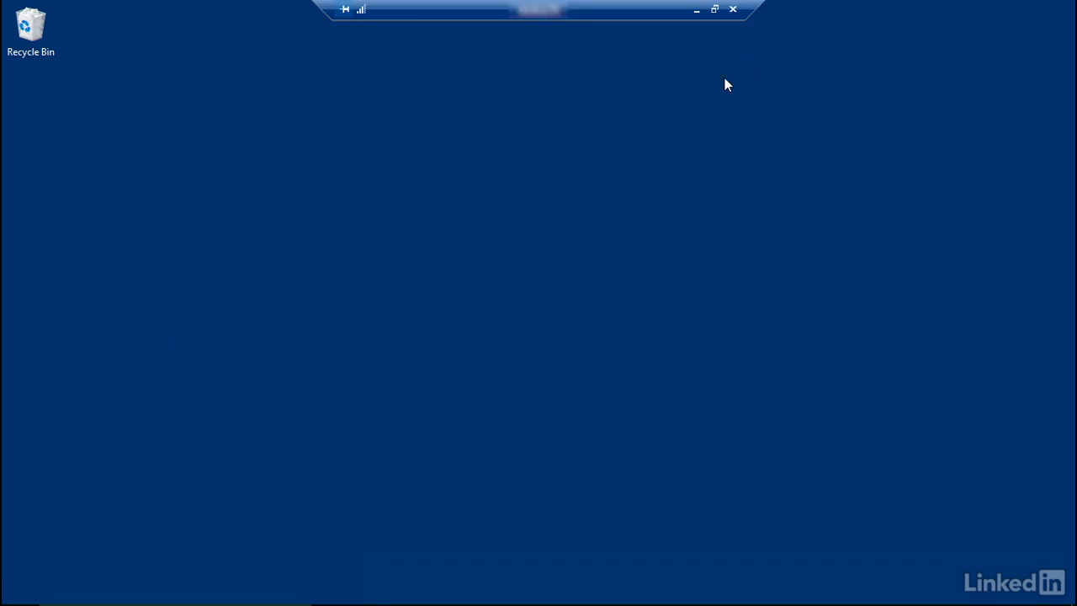
pyautogui.moveTo(238, 599)
pyautogui.click(92, 594)
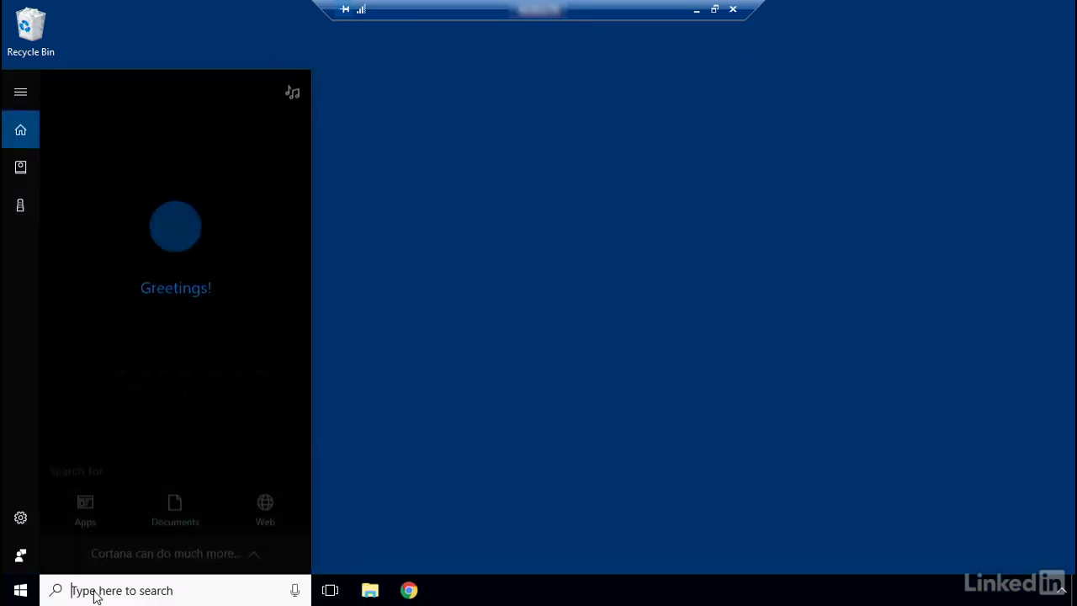
pyautogui.write('contrl')
pyautogui.press('Return')
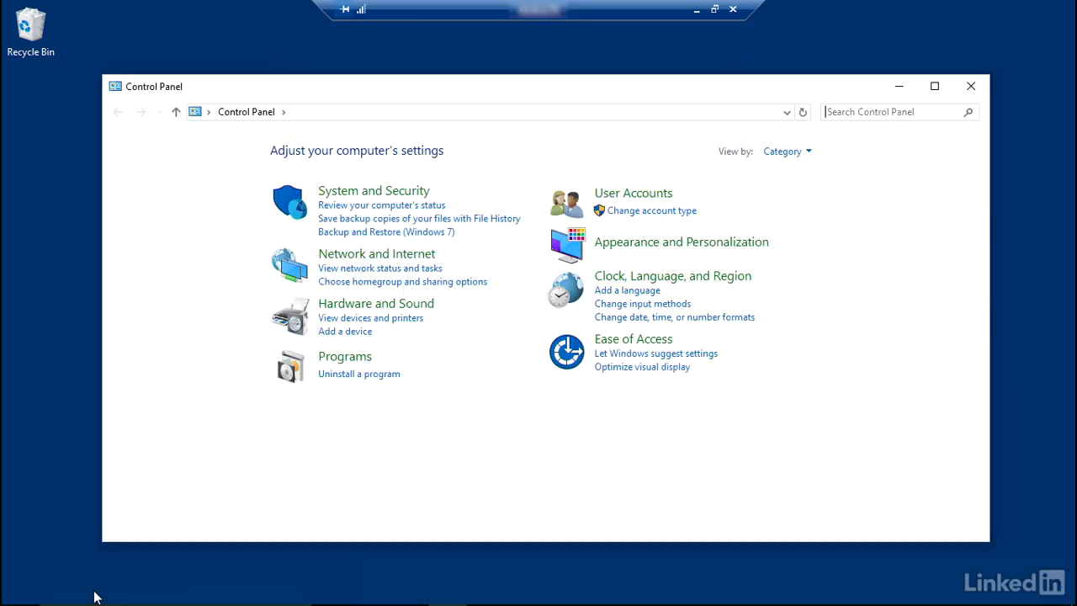
pyautogui.click(349, 376)
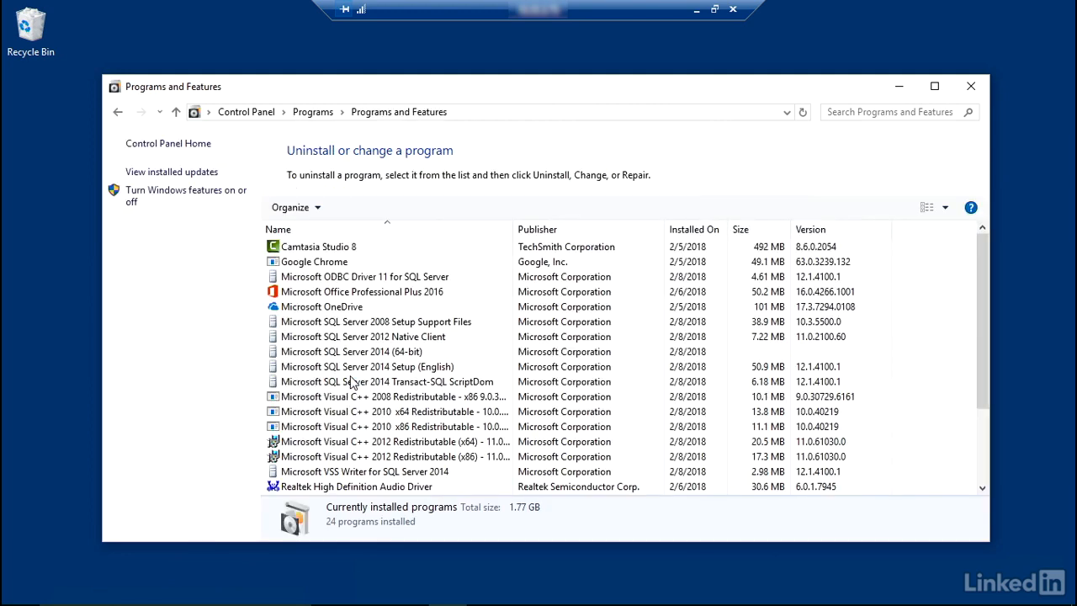
# Start changing the SOLIDWORKS PDM Server installation from the installed programs
pyautogui.scroll(-2, 404, 341)
pyautogui.scroll(-1, 407, 338)
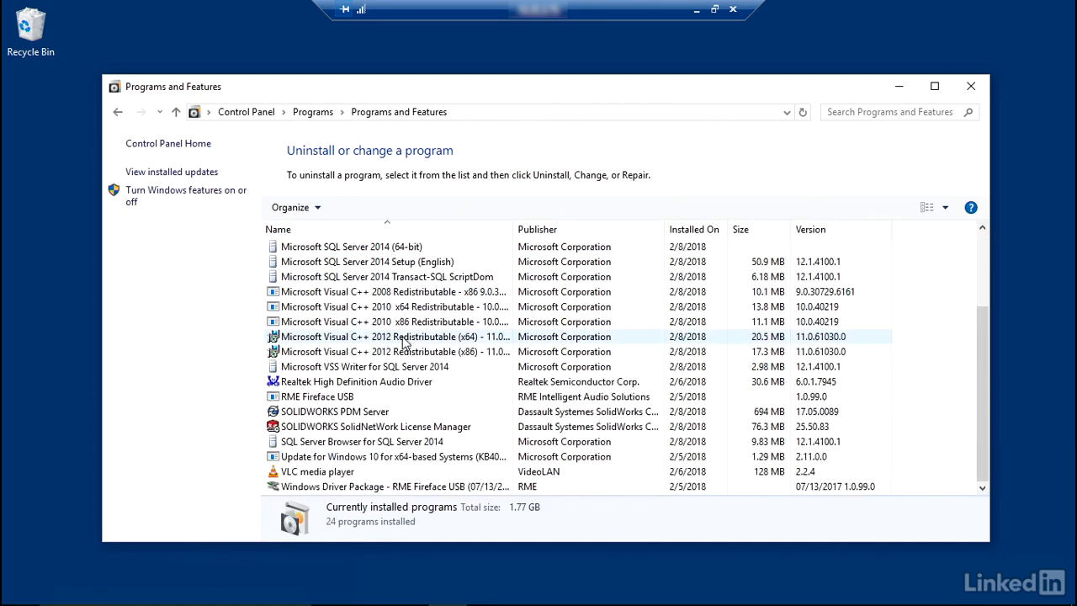
pyautogui.click(357, 414)
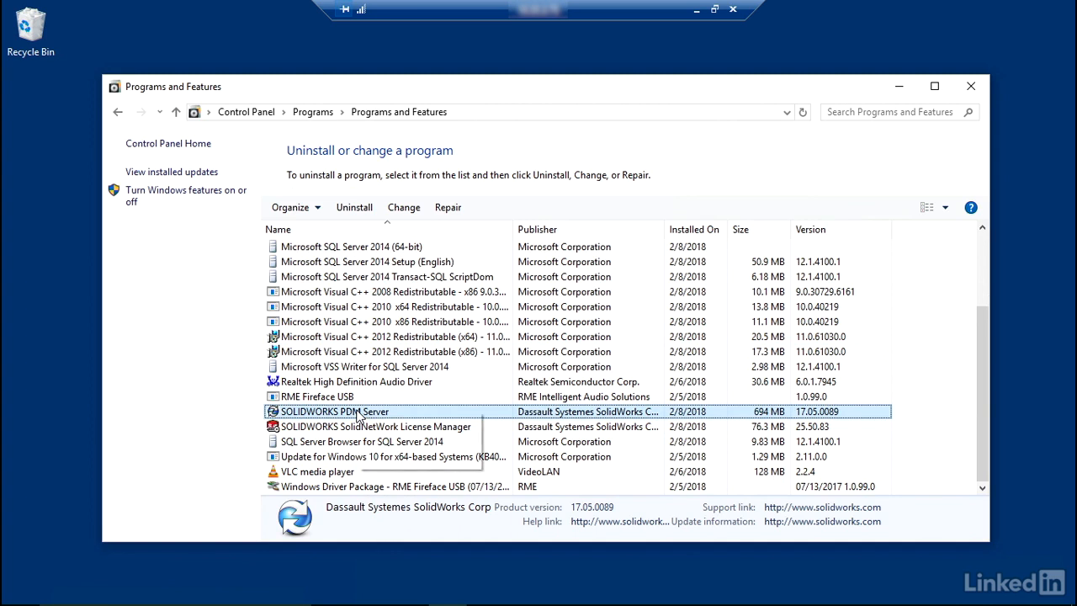
pyautogui.rightClick(358, 414)
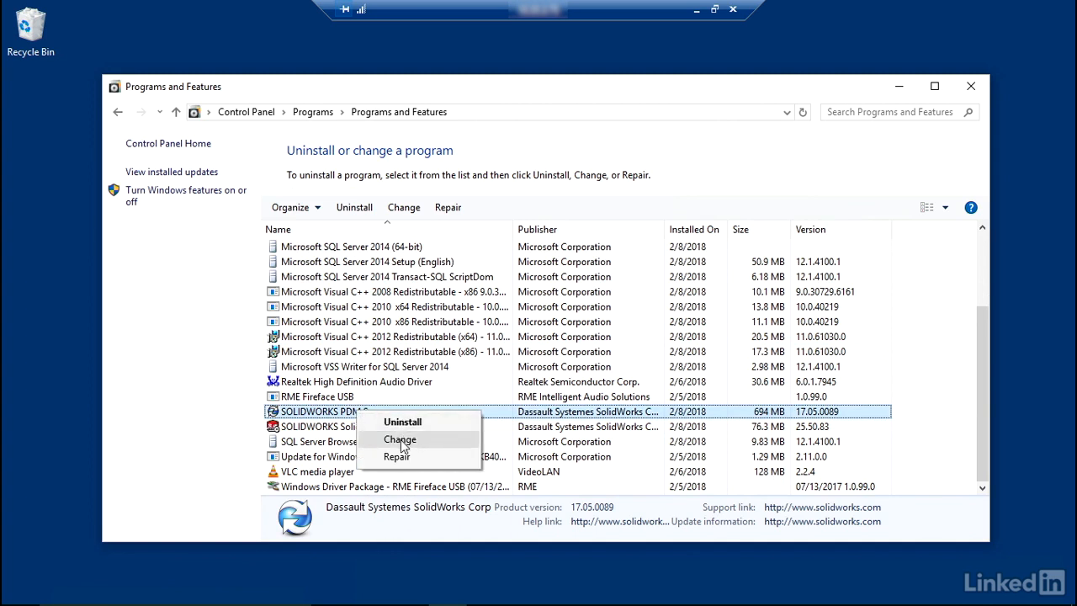
pyautogui.click(401, 440)
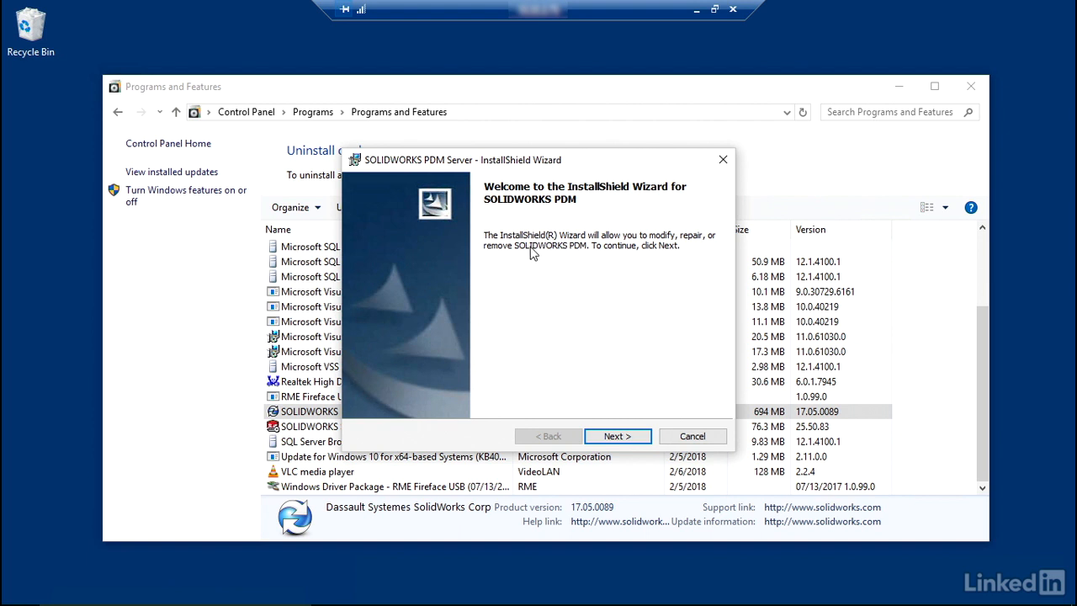
# Choose to modify the installation and select SOLIDWORKS PDM Professional as the product
pyautogui.click(617, 436)
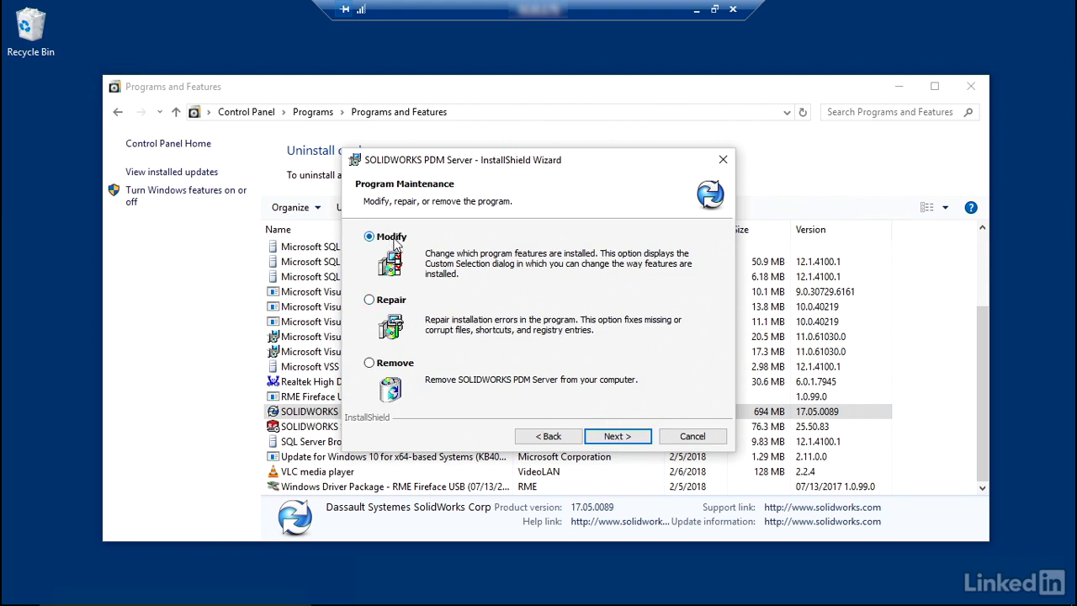
pyautogui.click(606, 440)
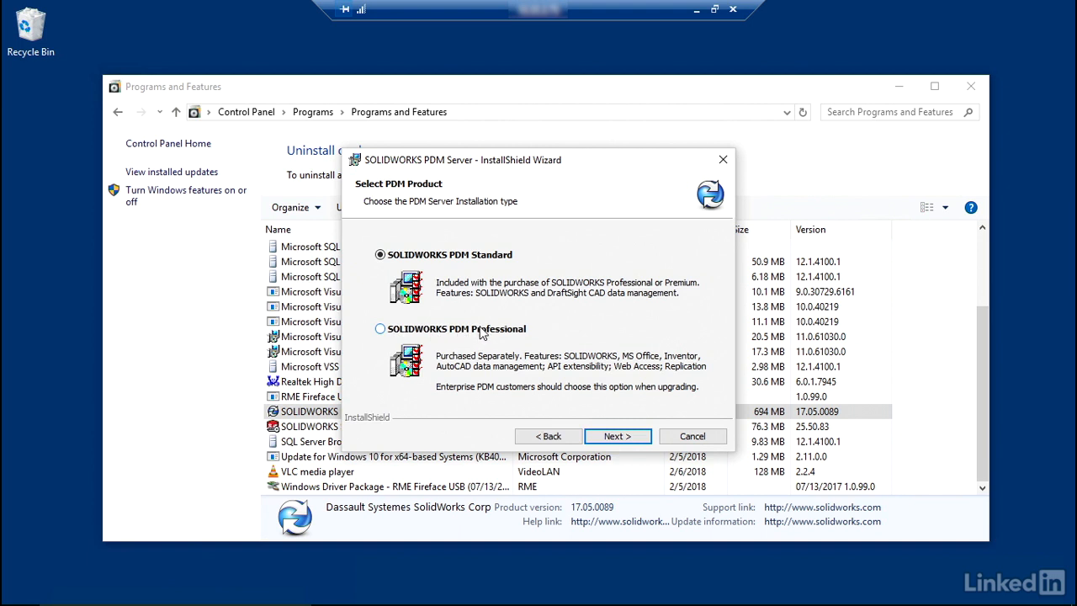
pyautogui.click(380, 329)
pyautogui.click(610, 438)
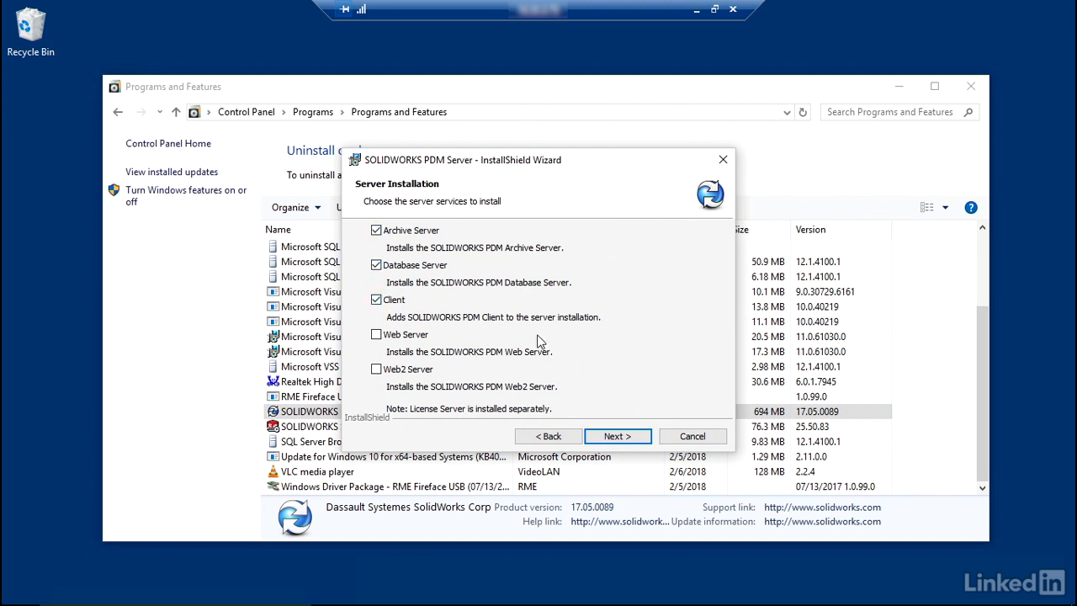
# Accept Archive Server, Database Server and Client as the services, with the SOLIDWORKS PDM CAD Editor product type and no add-ins
pyautogui.click(613, 439)
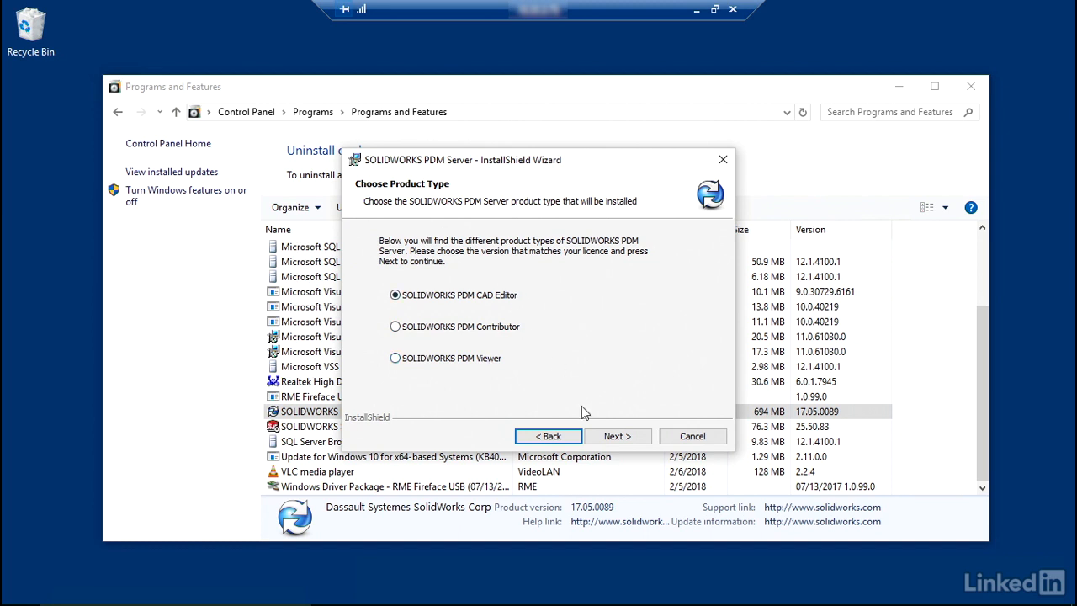
pyautogui.click(610, 439)
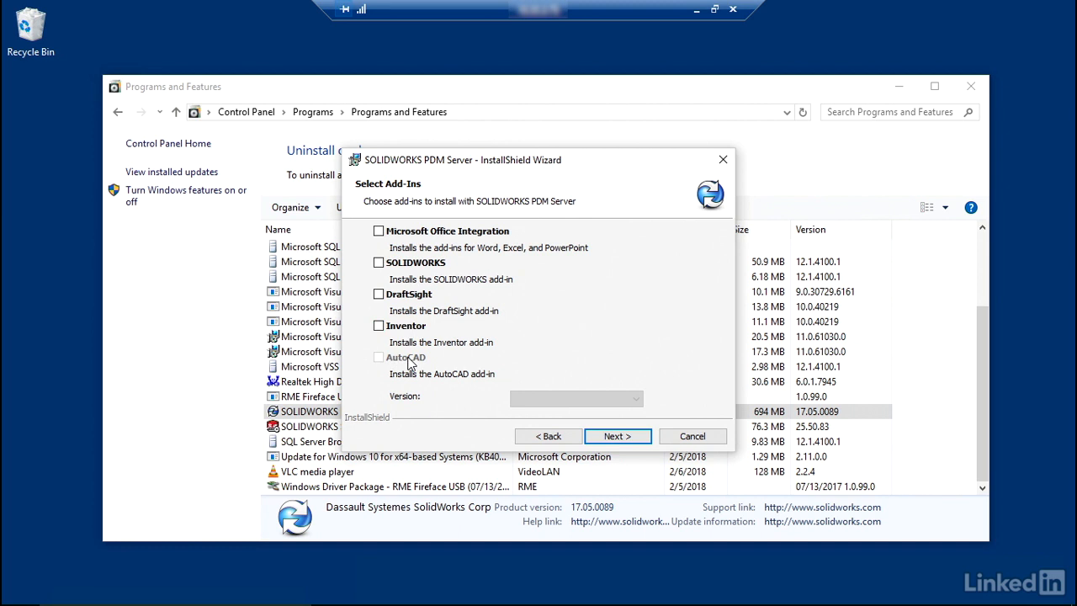
pyautogui.click(632, 437)
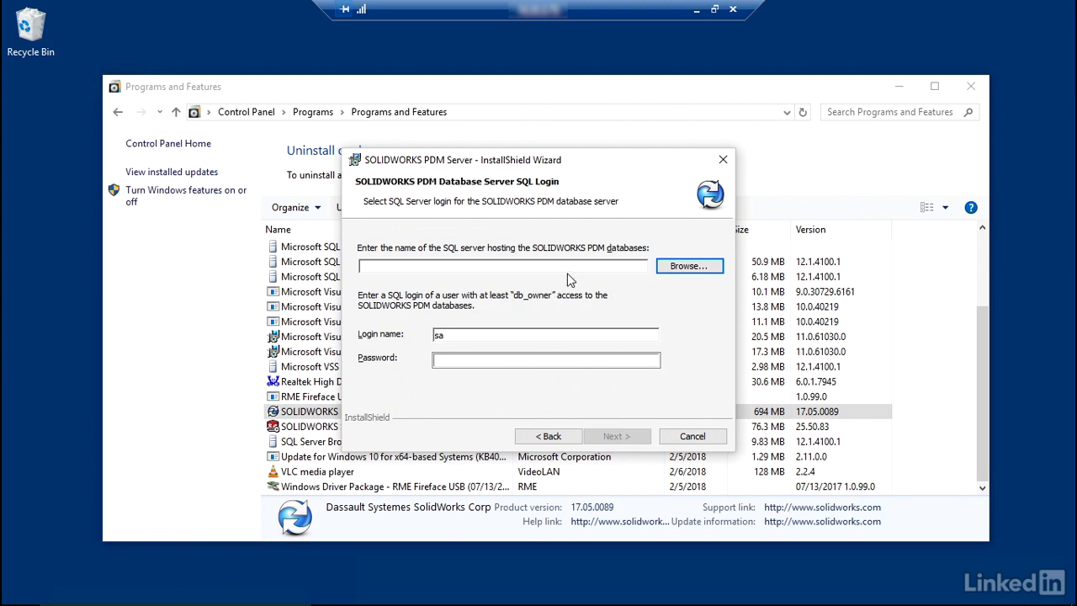
# Browse for the SQL server hosting the PDM databases and select (local)\SWPDM
pyautogui.click(679, 265)
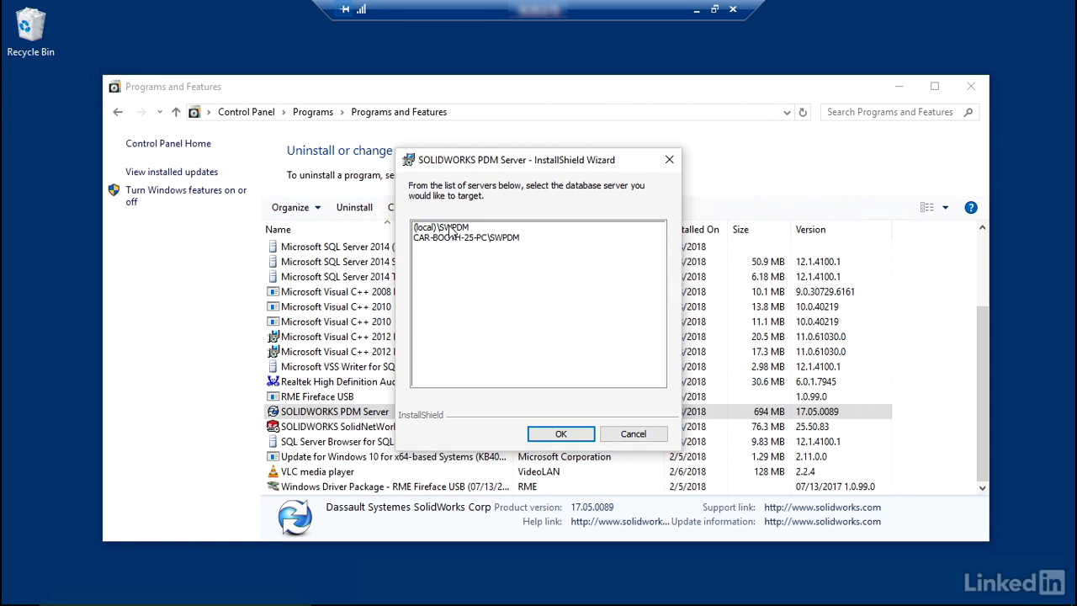
pyautogui.click(453, 229)
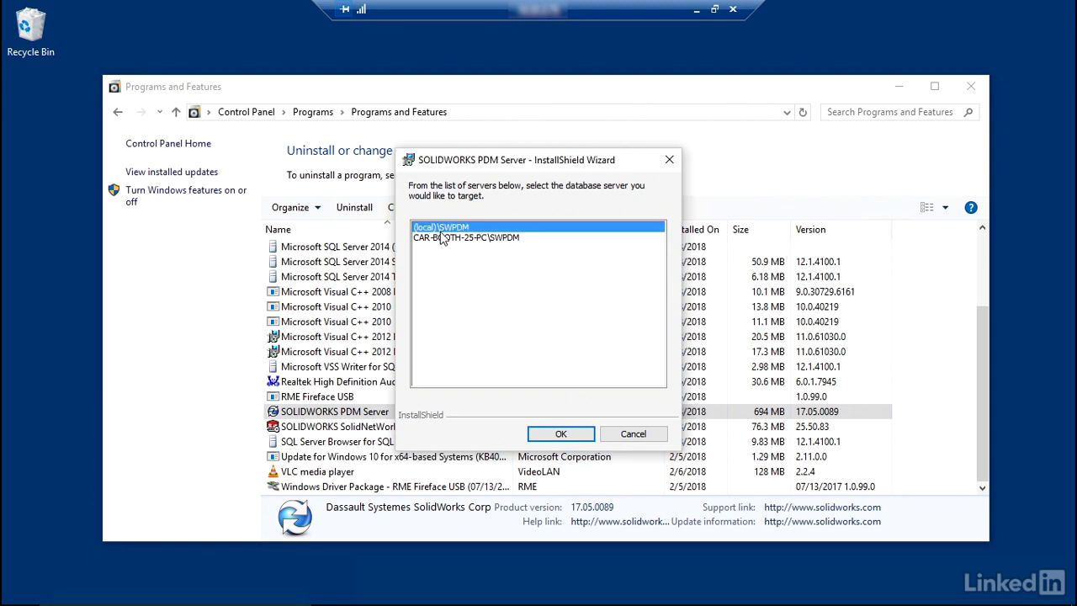
pyautogui.click(560, 433)
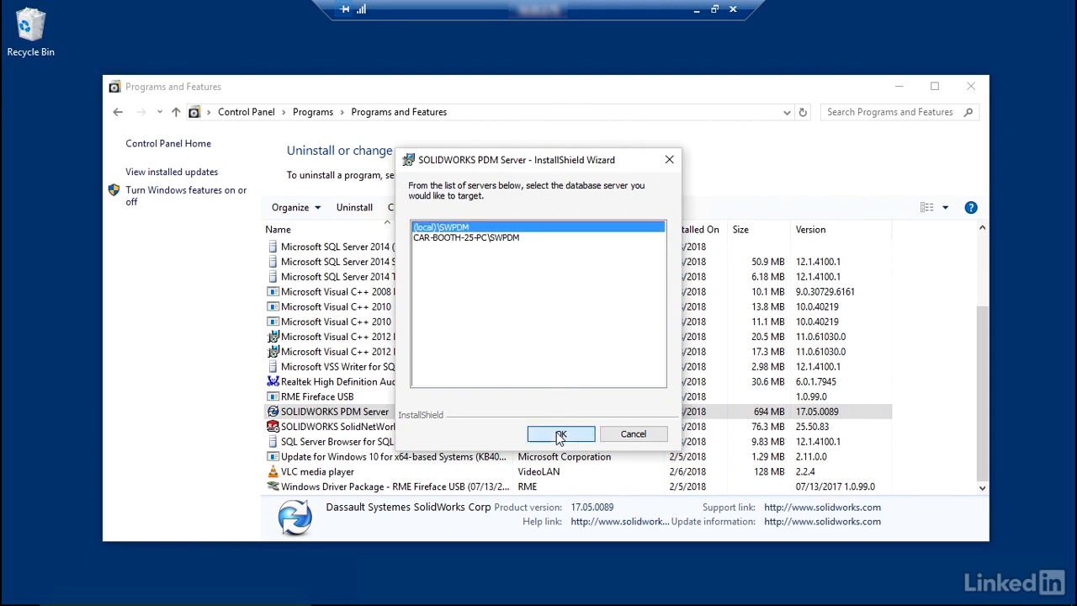
# Enter the SQL password for the sa login and proceed with the installation
pyautogui.click(486, 361)
pyautogui.click(484, 360)
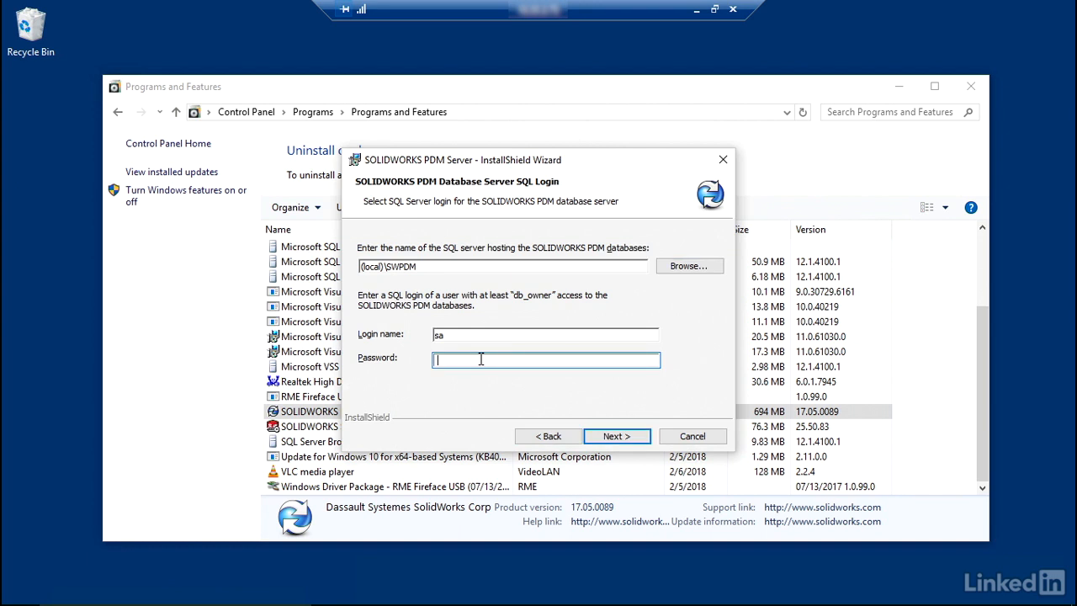
pyautogui.write('********')
pyautogui.click(620, 439)
pyautogui.click(620, 436)
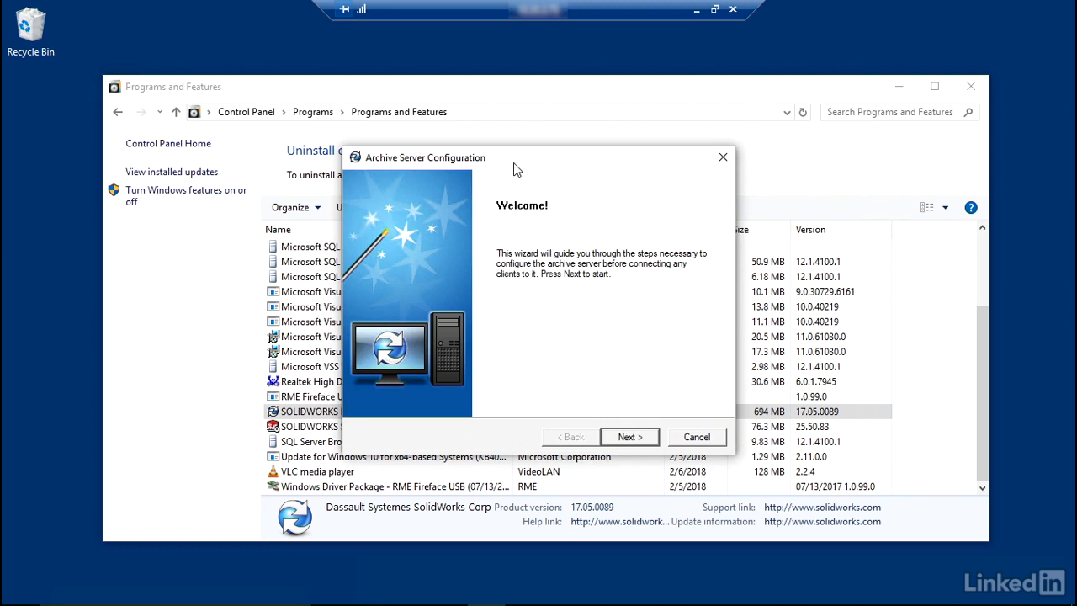
# Add the local Administrator account to the archive server's Windows login users and finish the configuration
pyautogui.click(628, 436)
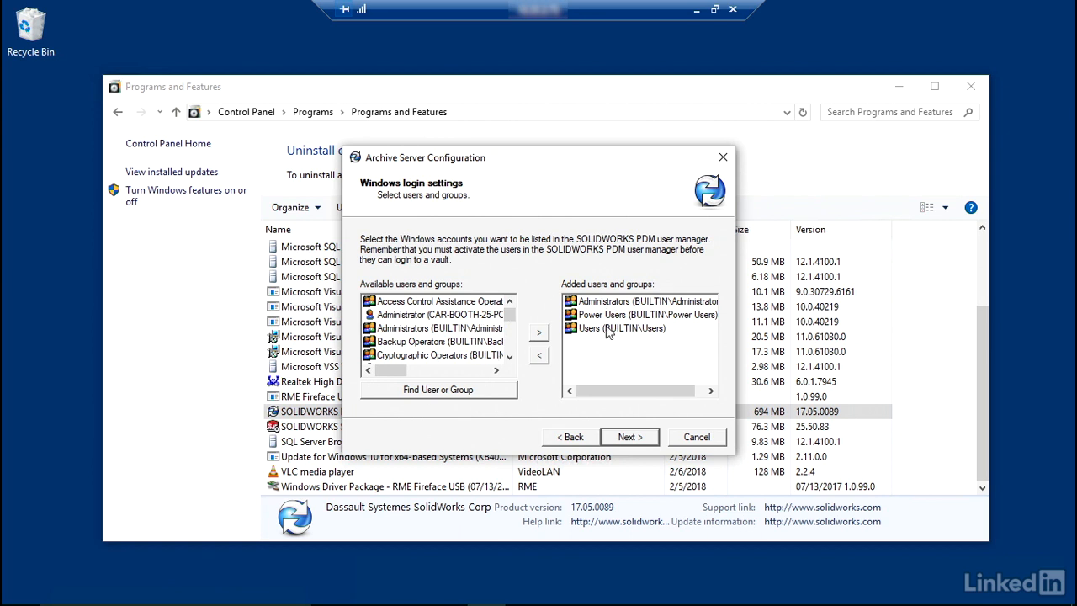
pyautogui.click(468, 316)
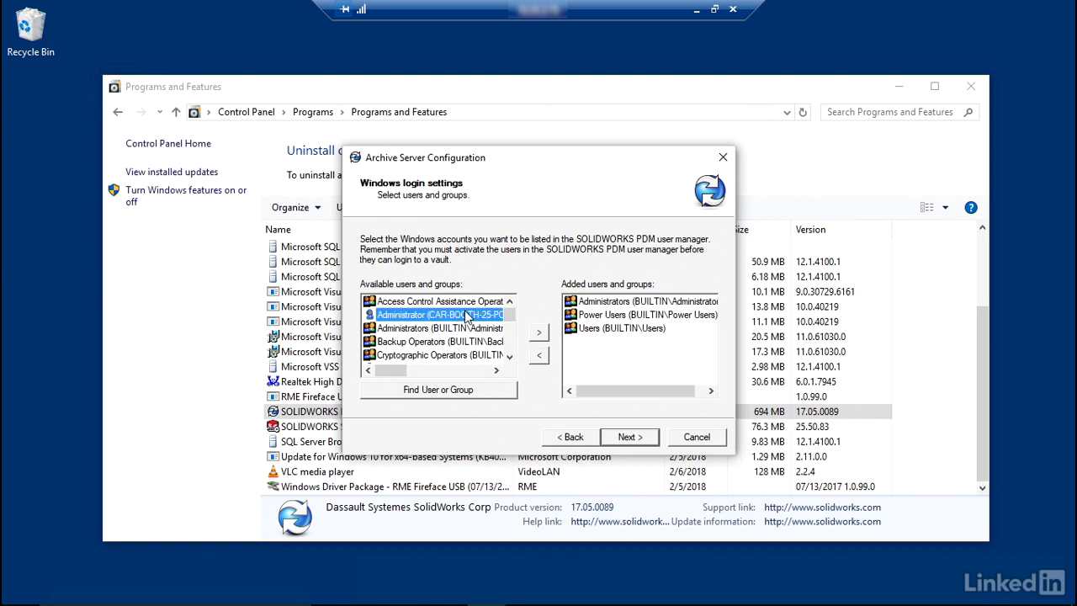
pyautogui.click(539, 332)
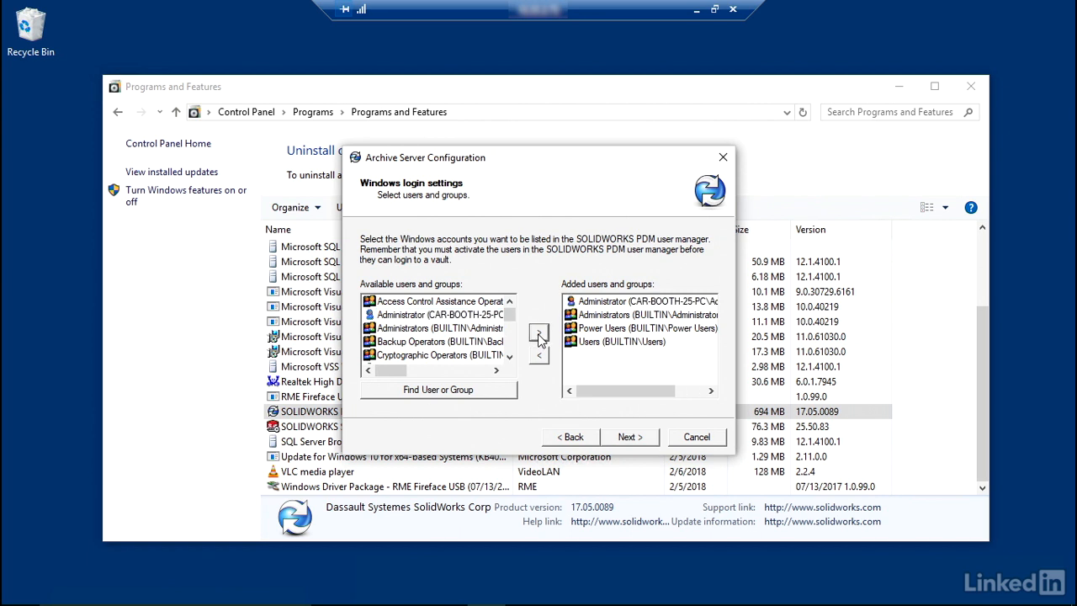
pyautogui.click(637, 303)
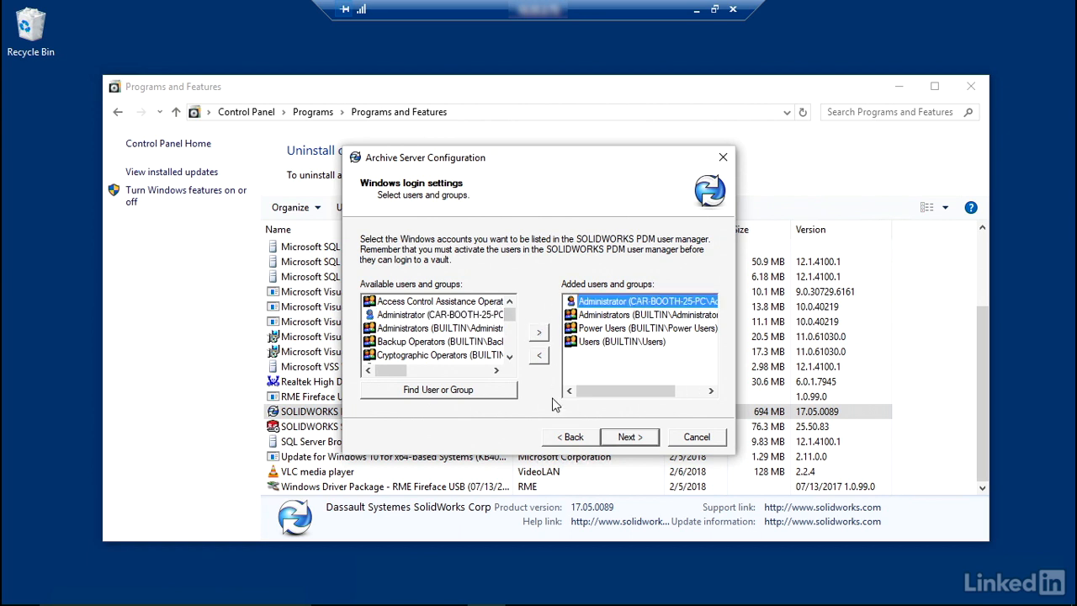
pyautogui.click(628, 441)
pyautogui.click(629, 438)
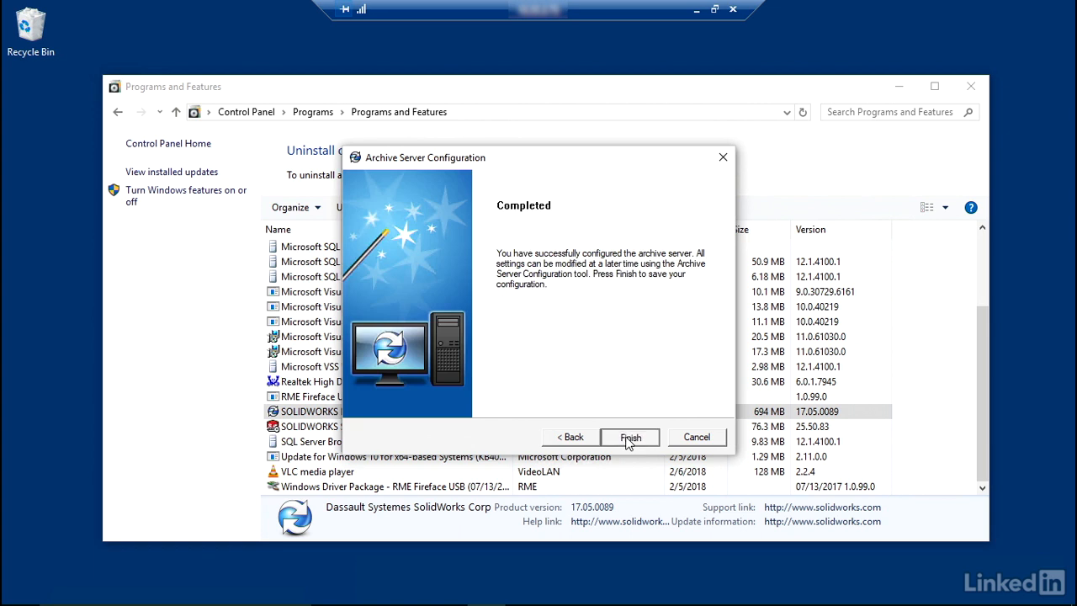
pyautogui.click(624, 439)
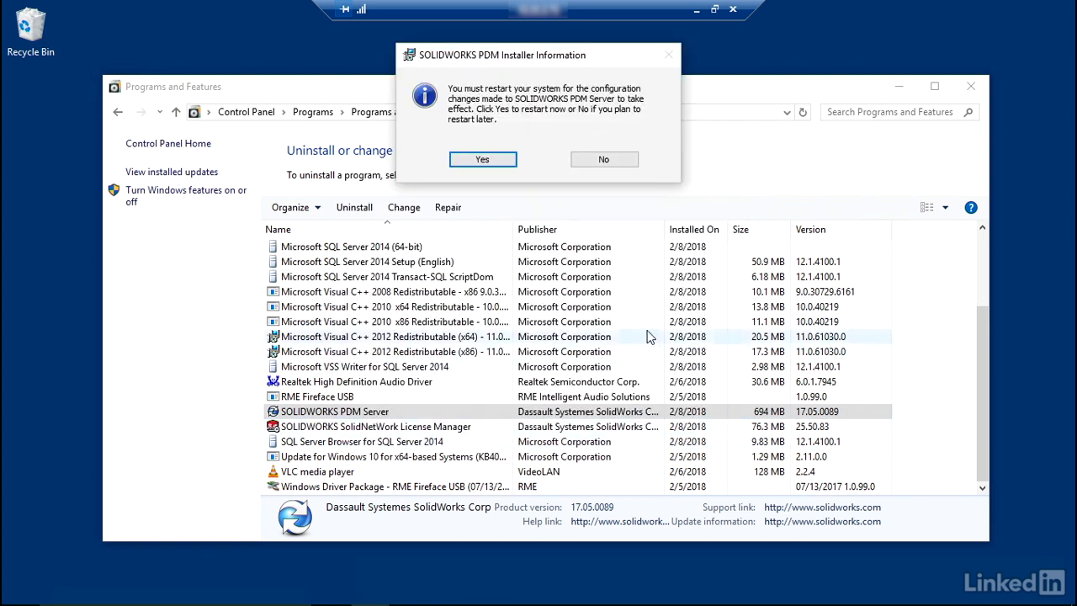
# Restart the server to apply the PDM changes and reconnect to it through Remote Desktop Connection
pyautogui.click(499, 164)
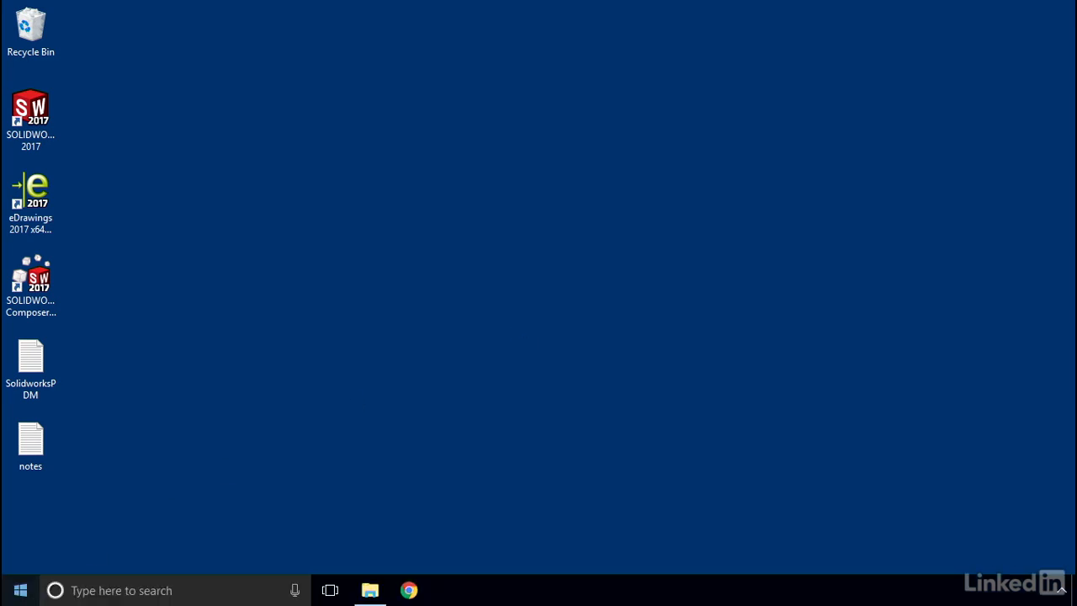
pyautogui.click(84, 596)
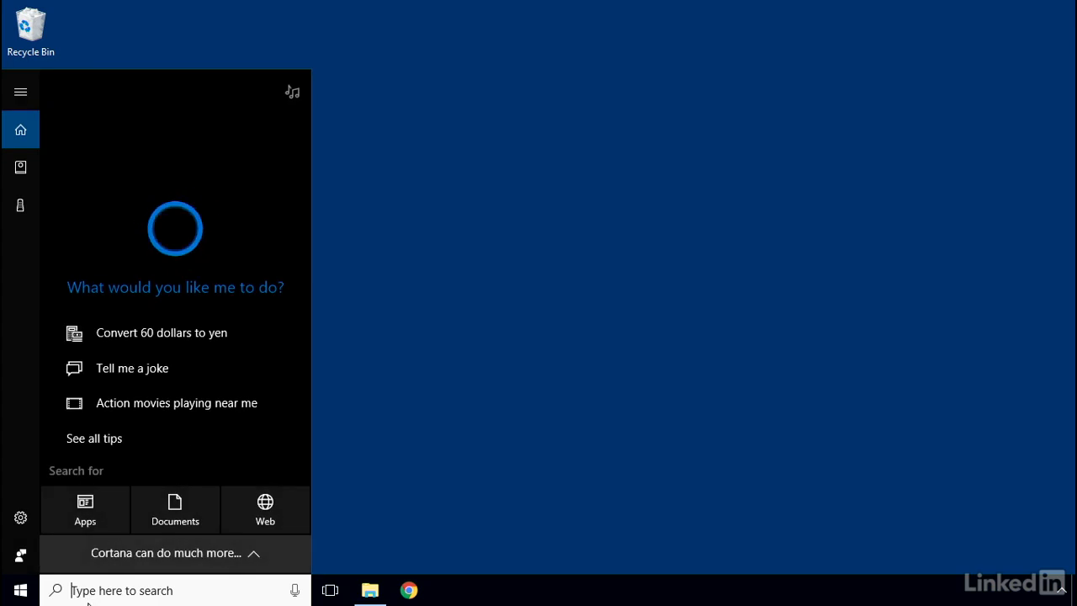
pyautogui.write('remo')
pyautogui.press('Down')
pyautogui.press('Return')
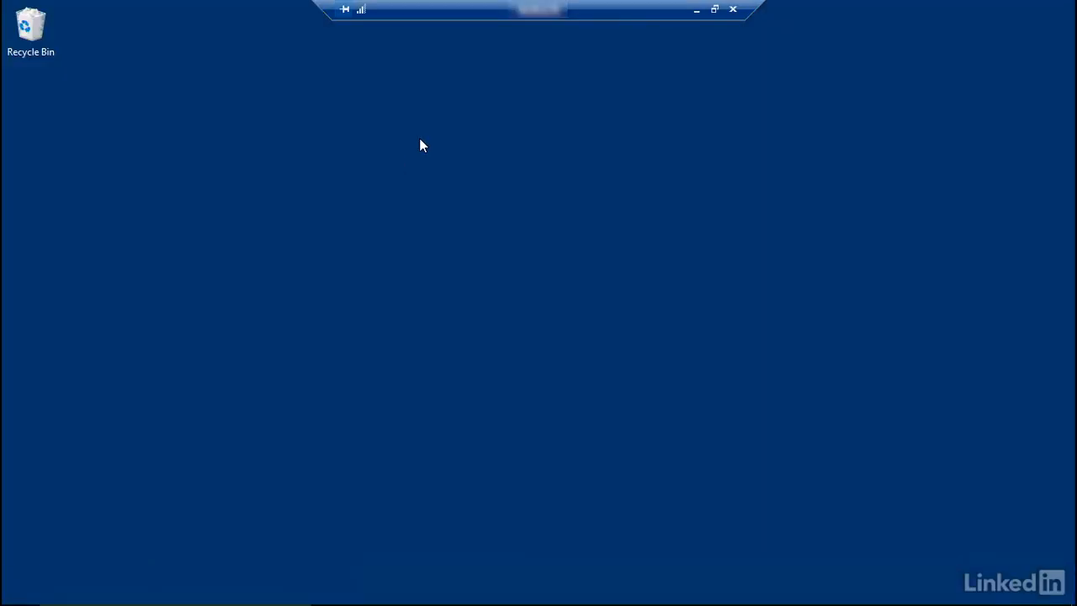
# Open the list of installed programs from the Control Panel on the restarted server
pyautogui.moveTo(21, 592)
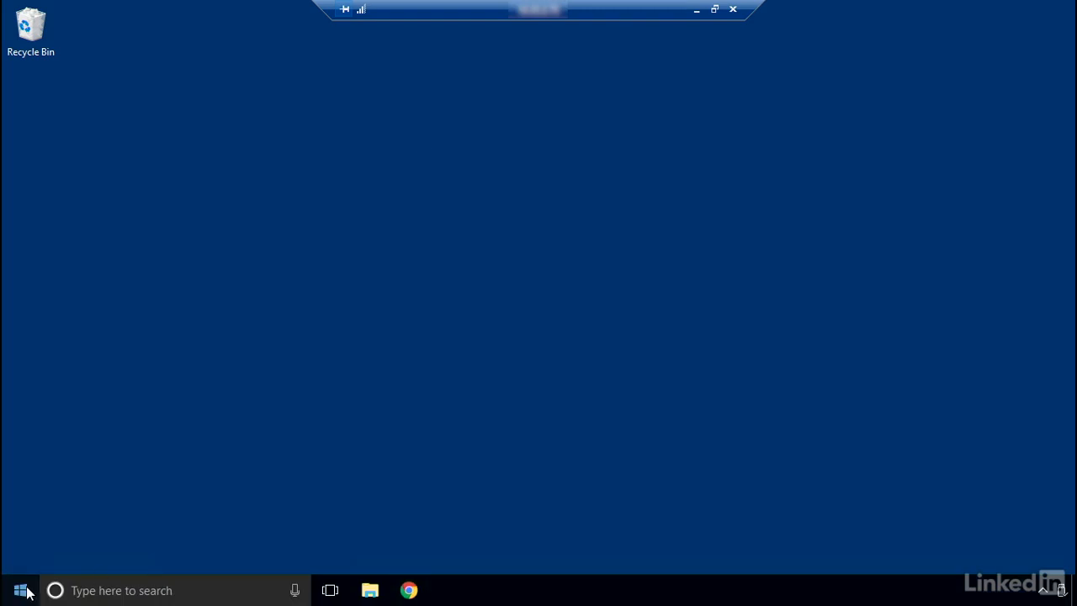
pyautogui.click(95, 594)
pyautogui.write('contr')
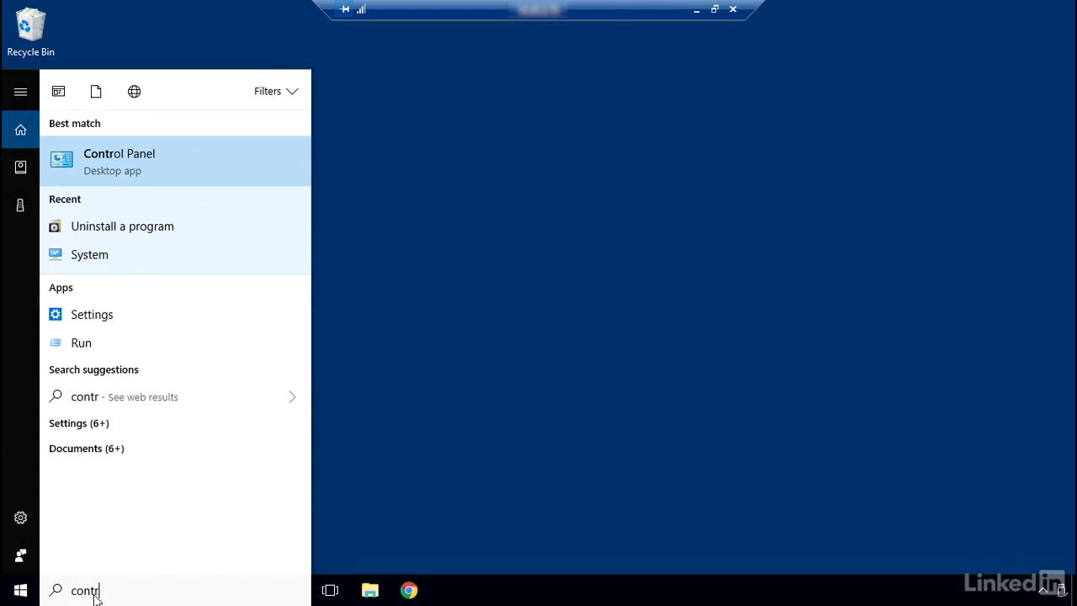
pyautogui.press('Return')
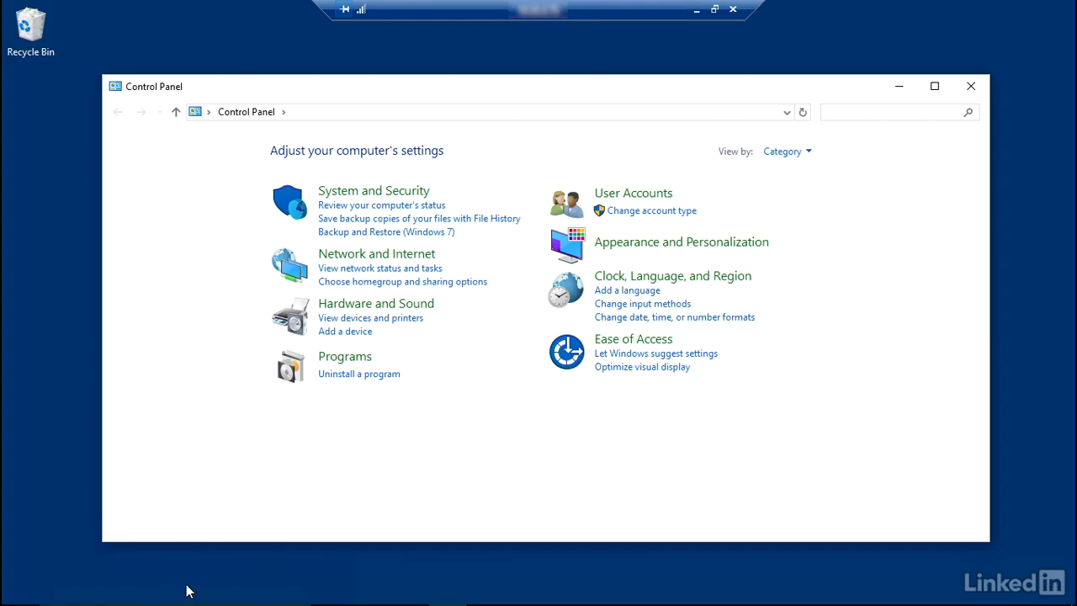
pyautogui.click(379, 385)
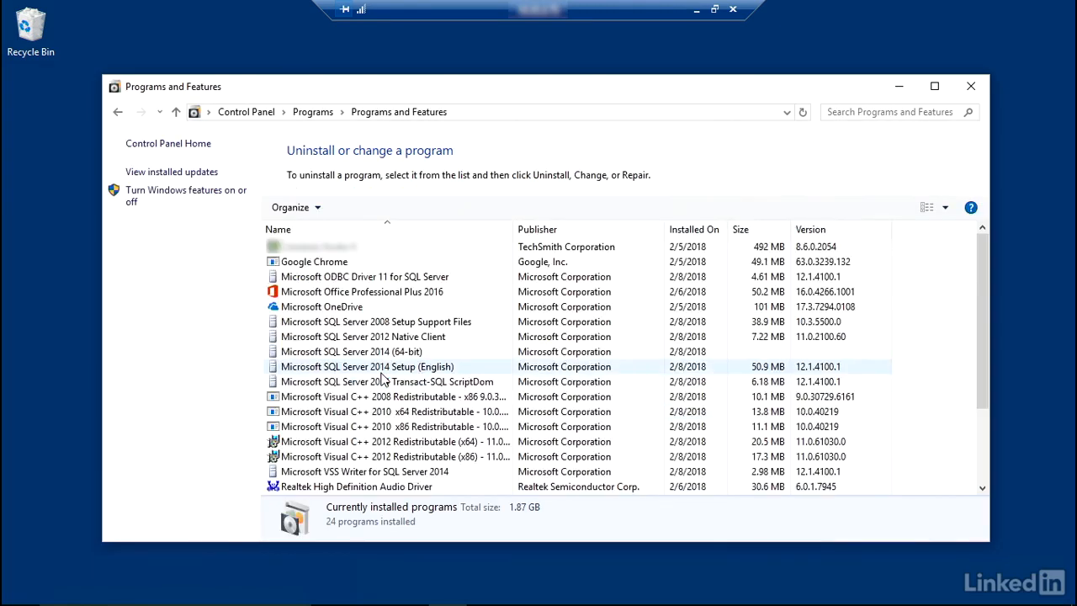
# Check the entries for SOLIDWORKS PDM Server, SolidNetWork License Manager and SQL Server Browser, and close the program list
pyautogui.scroll(-3, 385, 375)
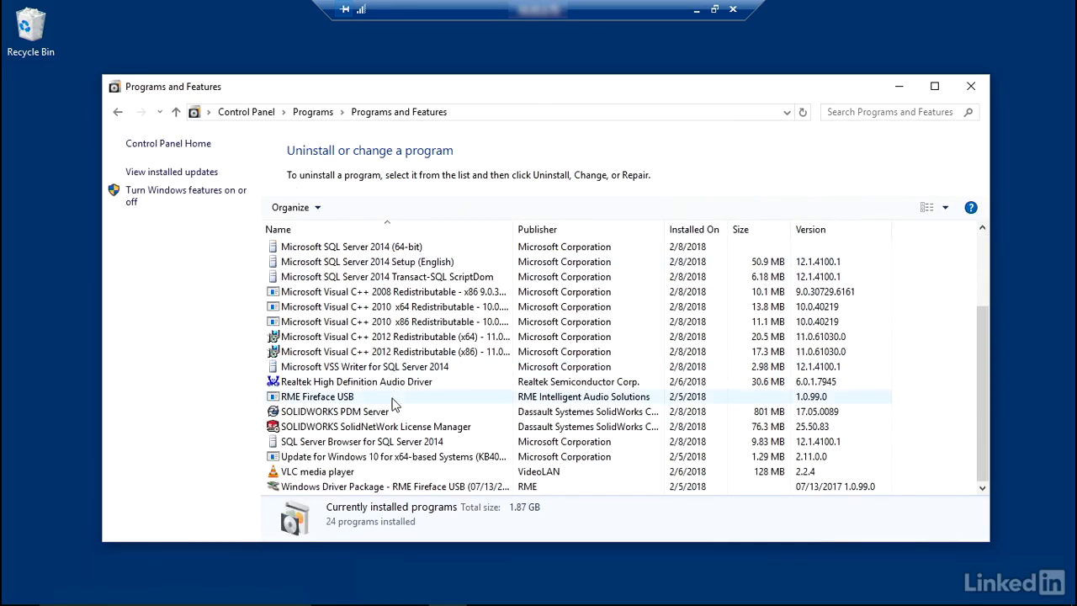
pyautogui.click(384, 415)
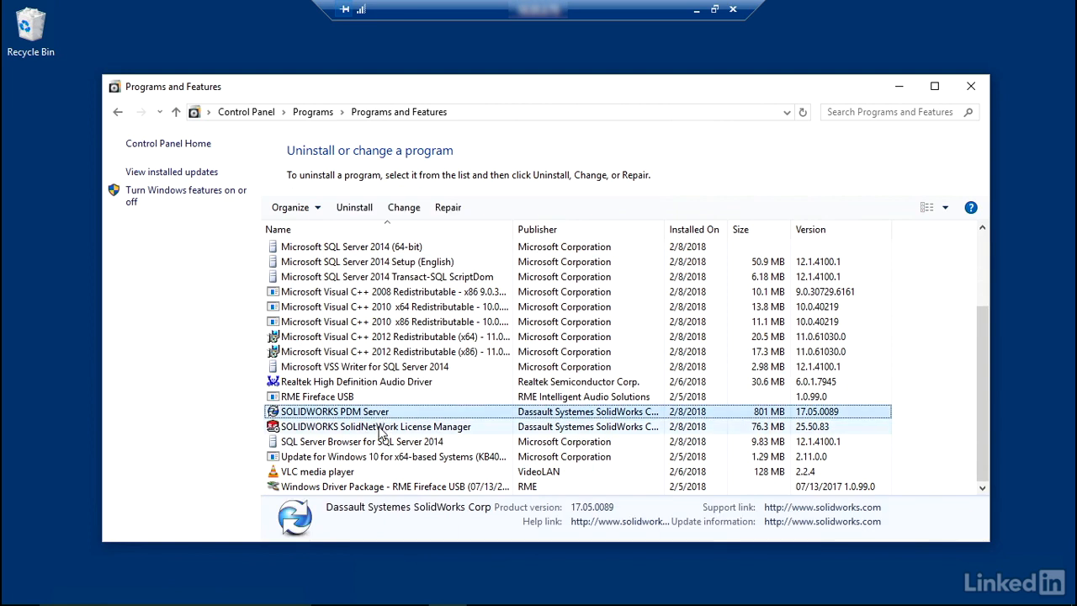
pyautogui.click(383, 428)
pyautogui.click(382, 444)
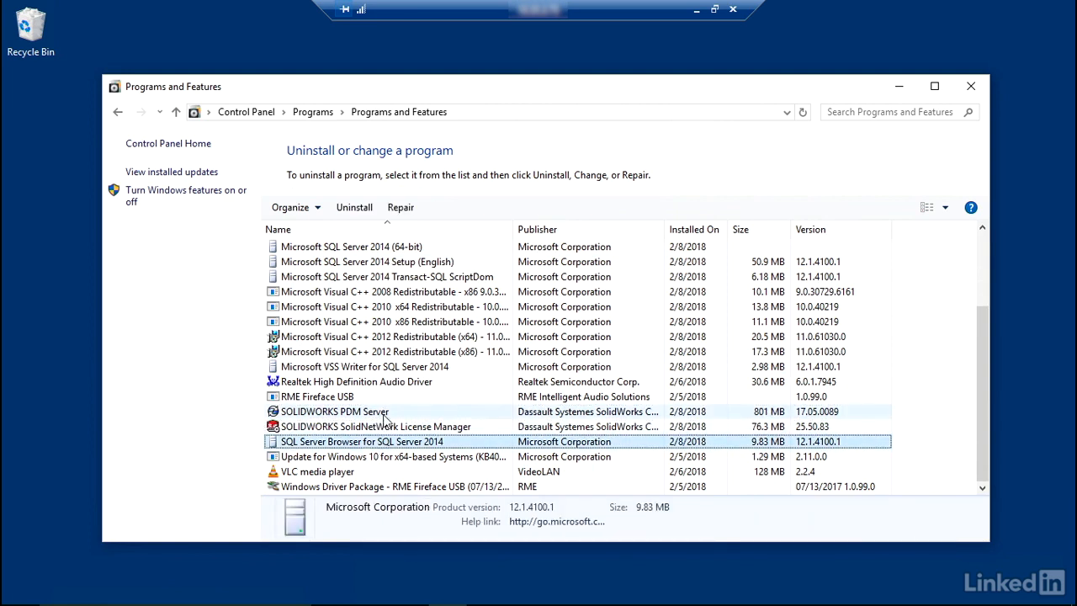
pyautogui.click(979, 87)
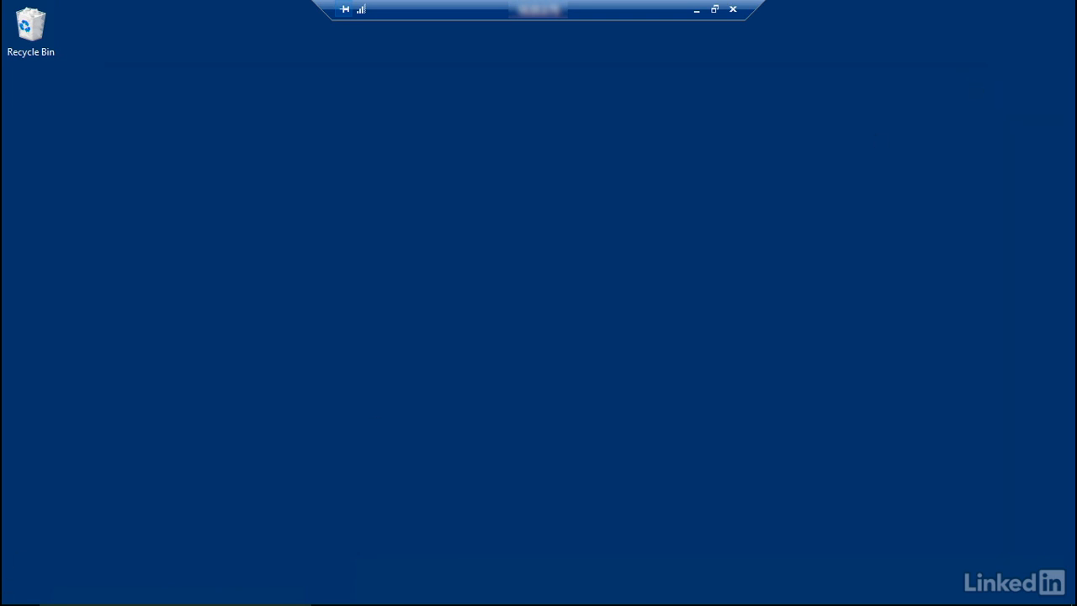
# Show the installed applications and expand the SOLIDWORKS Installation Manager and SOLIDWORKS PDM folders
pyautogui.click(20, 590)
pyautogui.scroll(-4, 176, 404)
pyautogui.scroll(-10, 183, 391)
pyautogui.click(181, 253)
pyautogui.click(166, 300)
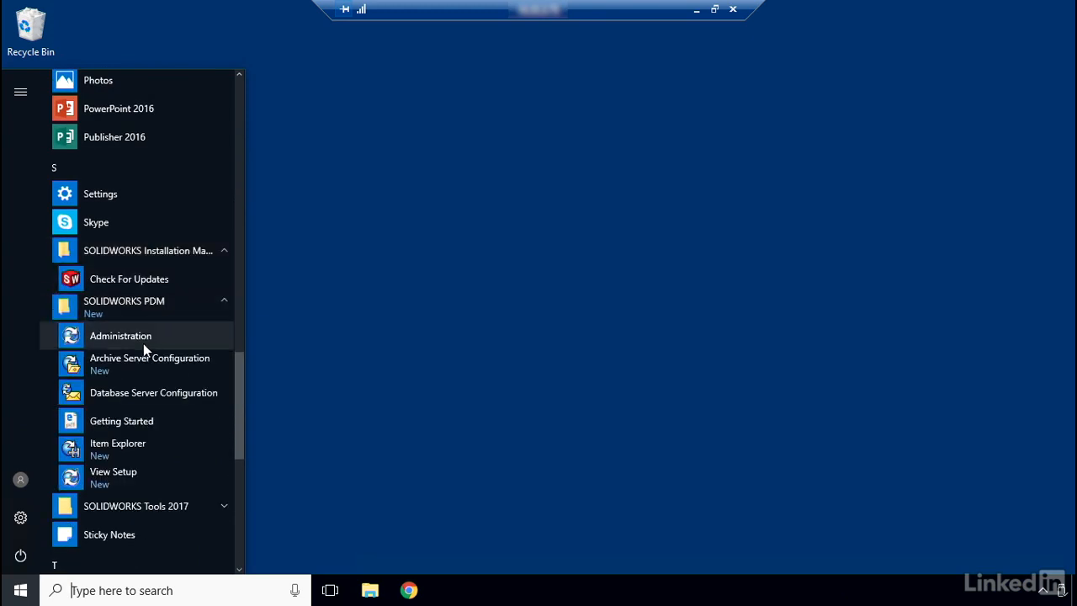
# Launch SolidNetWork License Manager Server 2017 from the SOLIDWORKS Tools 2017 folder
pyautogui.click(132, 506)
pyautogui.scroll(-1, 139, 503)
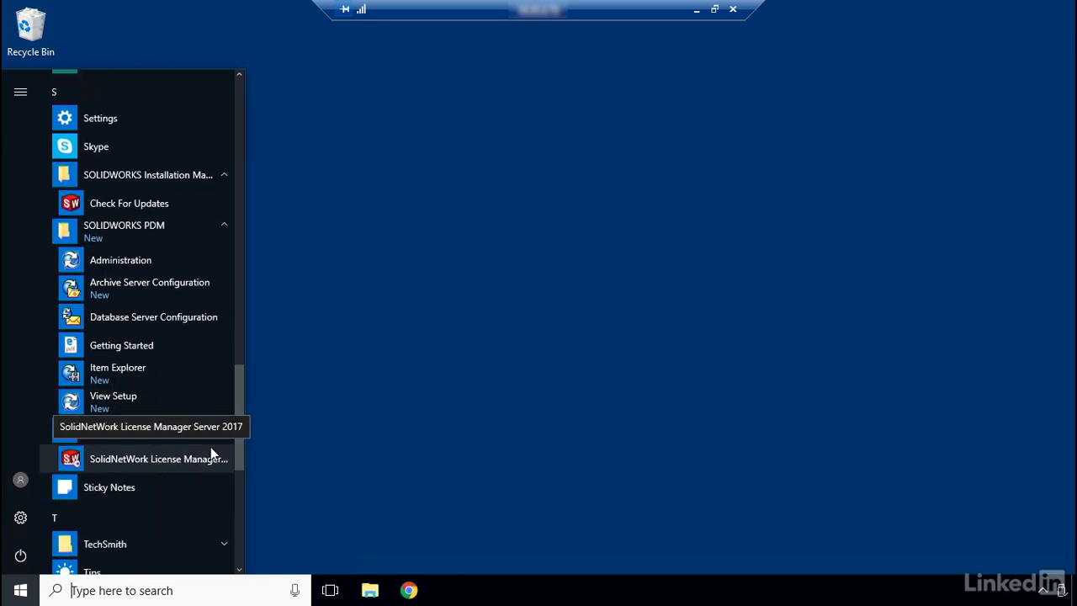
pyautogui.click(155, 459)
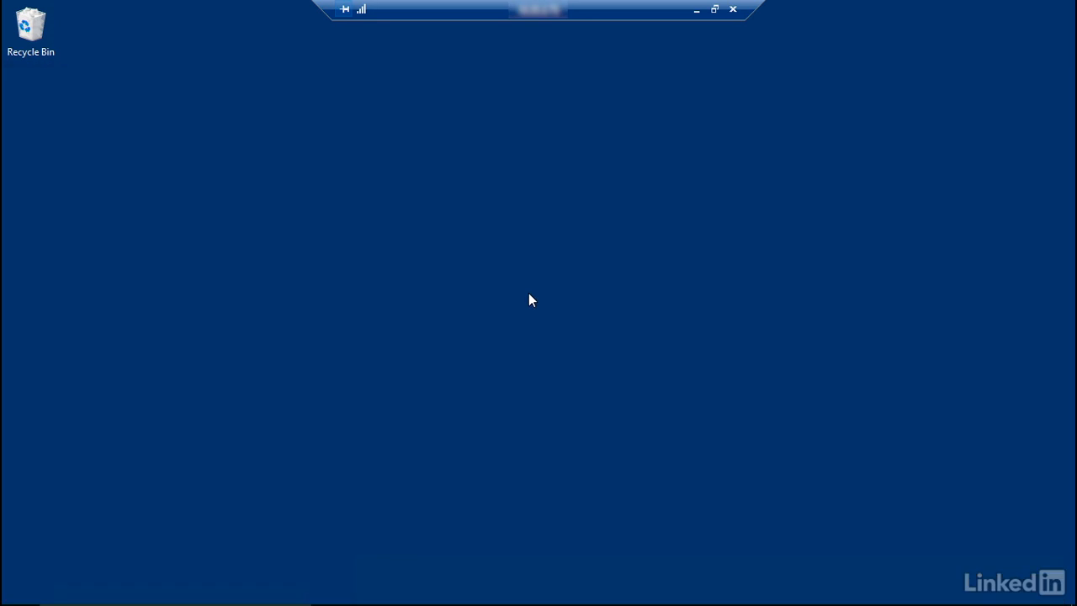